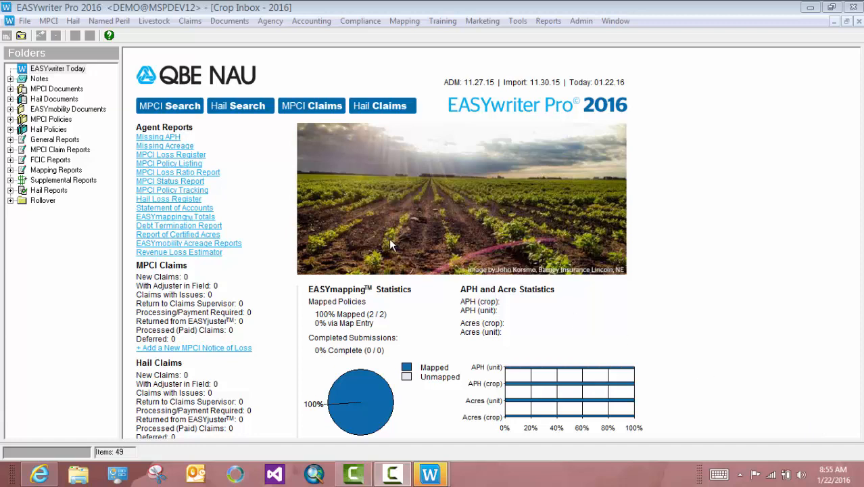
Step: Open the document manager for the MPCI policy and start adding policy documents
click(47, 21)
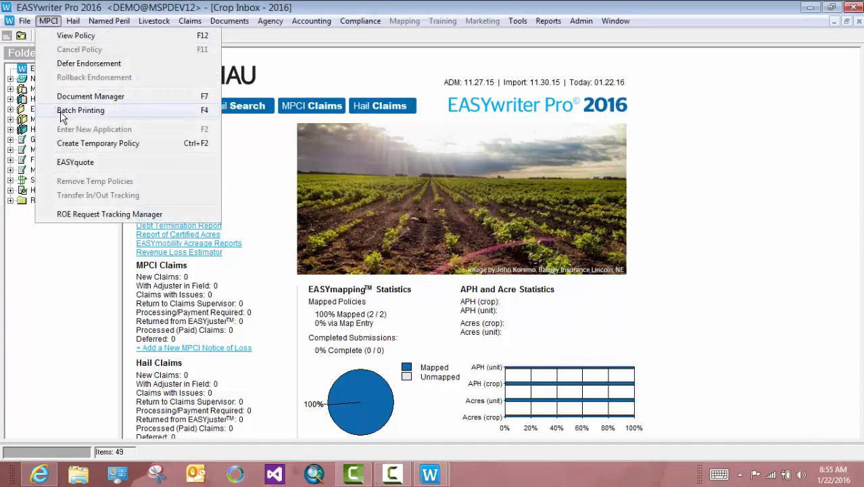
click(78, 94)
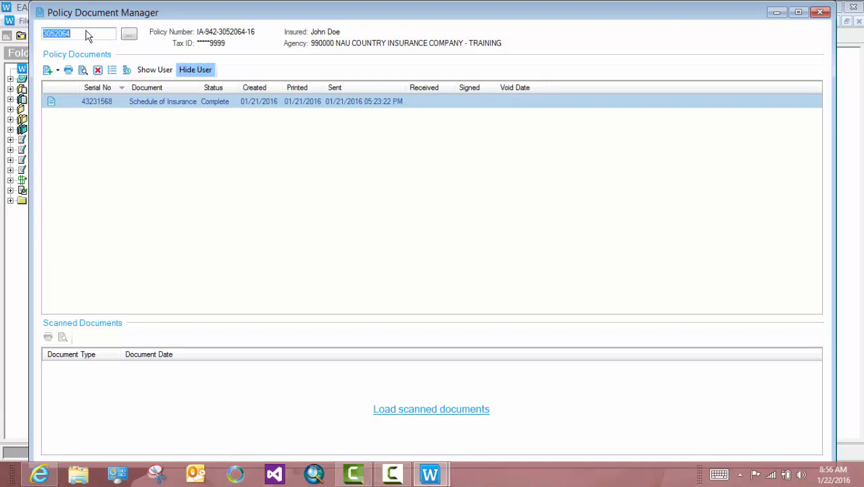
click(47, 71)
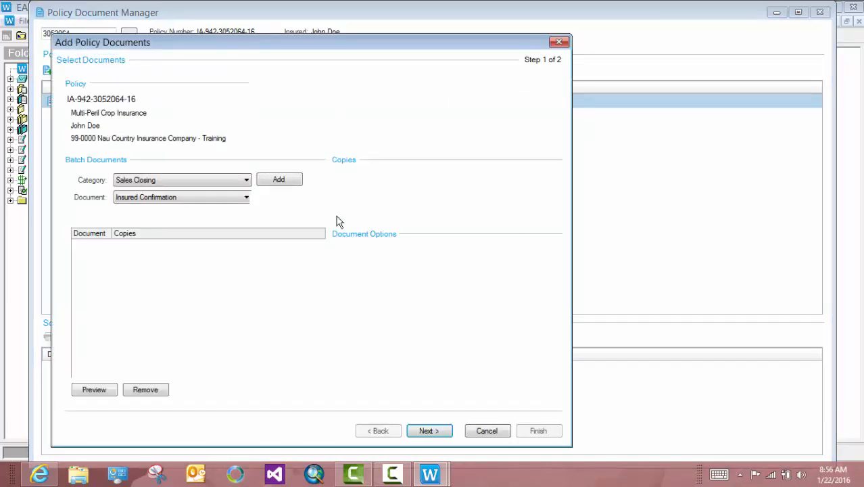
drag(391, 43, 440, 11)
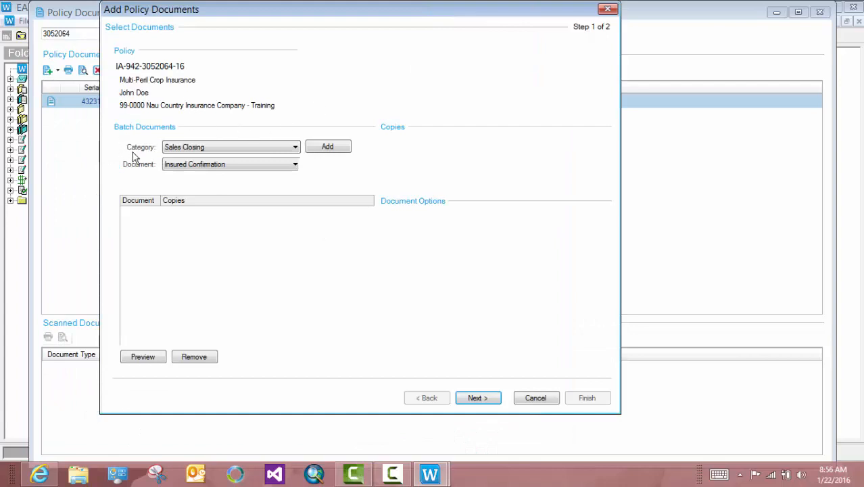
Step: Add the Schedule of Insurance document from the Sales Closing category to the batch
click(296, 151)
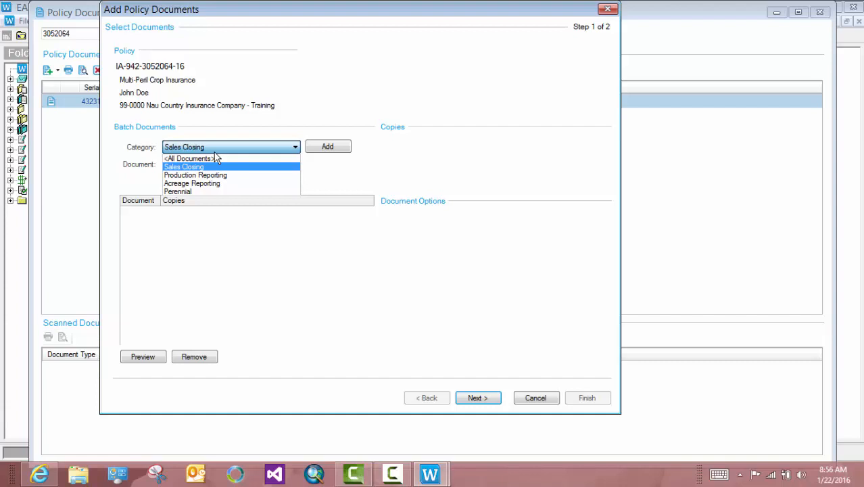
click(200, 166)
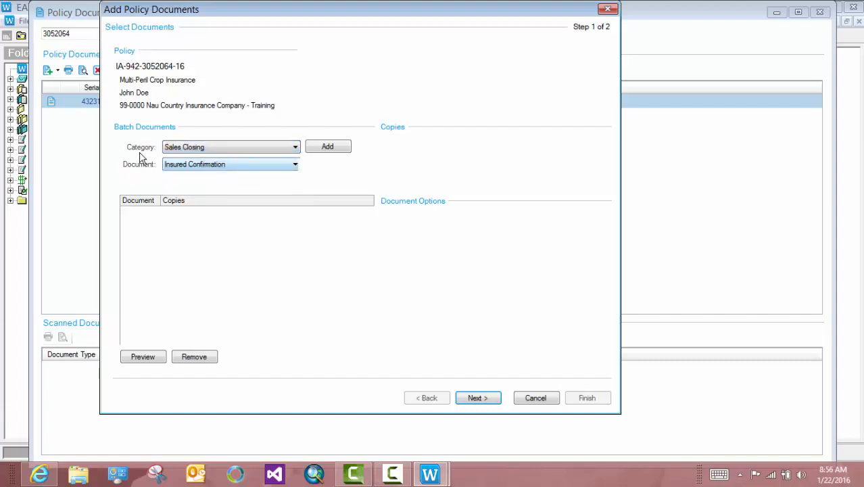
click(297, 167)
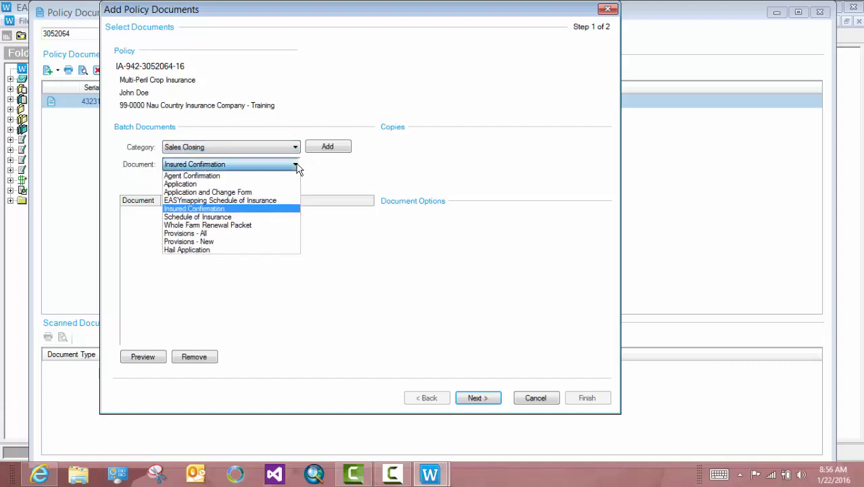
click(184, 217)
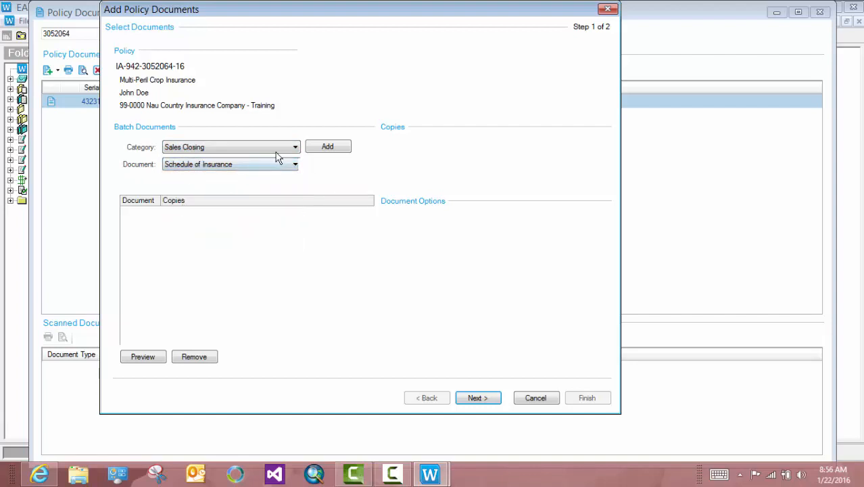
click(321, 150)
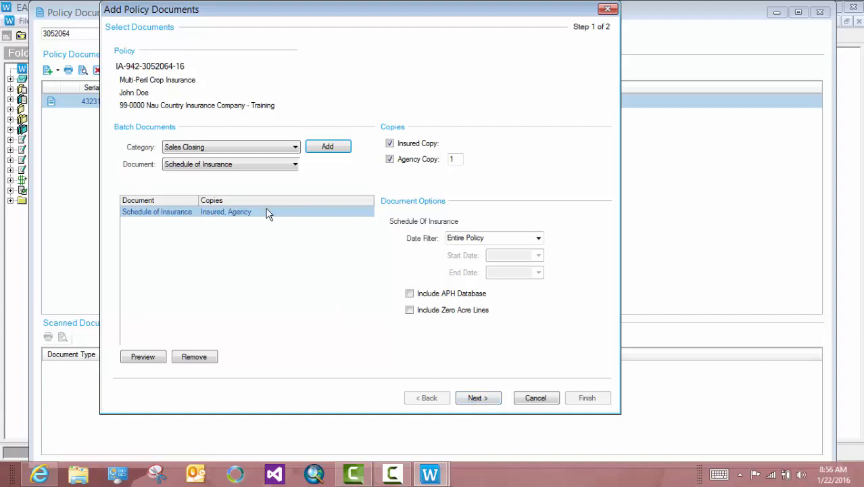
Step: Add the Agent Confirmation document to the batch and go to its number of agency copies
click(295, 166)
click(261, 174)
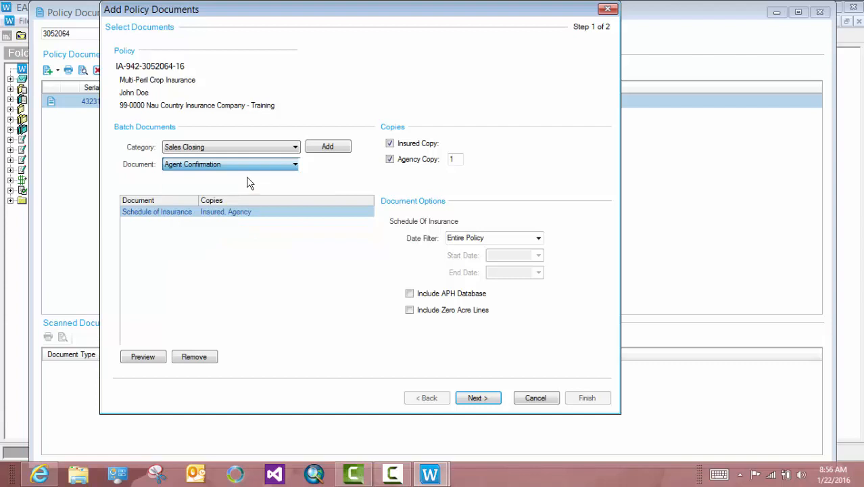
click(323, 147)
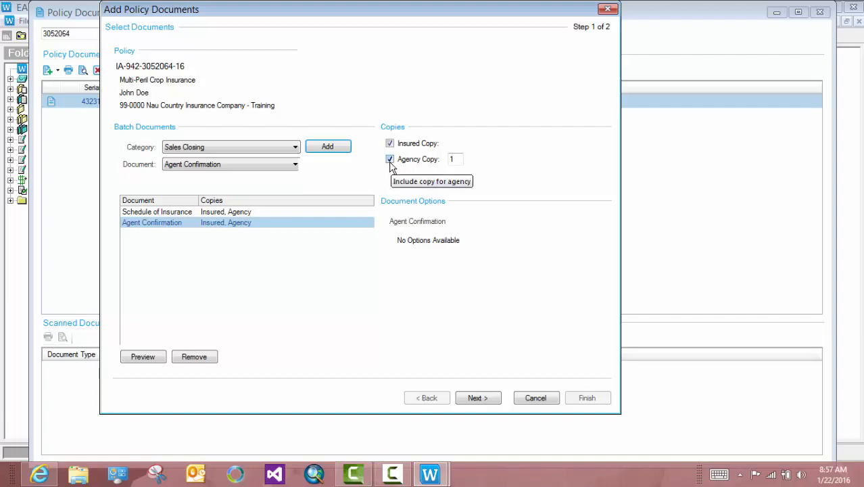
click(455, 158)
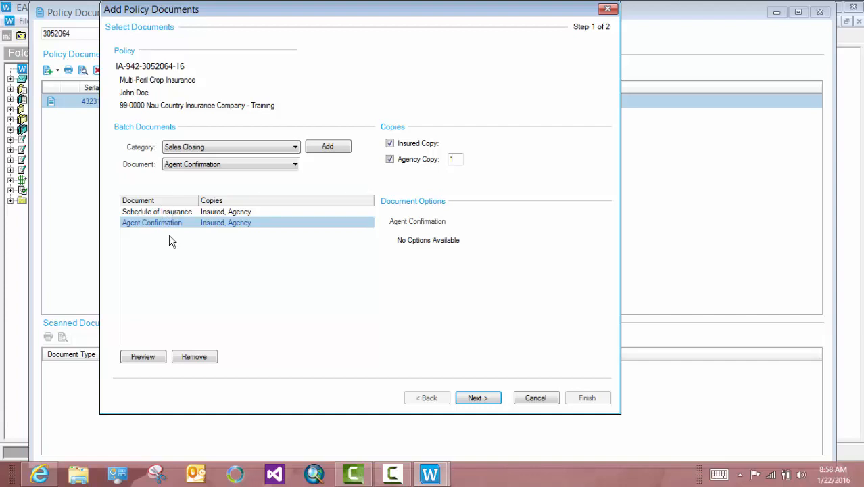
Step: Preview the Agent Confirmation as a PDF, close the preview and remove that document from the batch
click(144, 357)
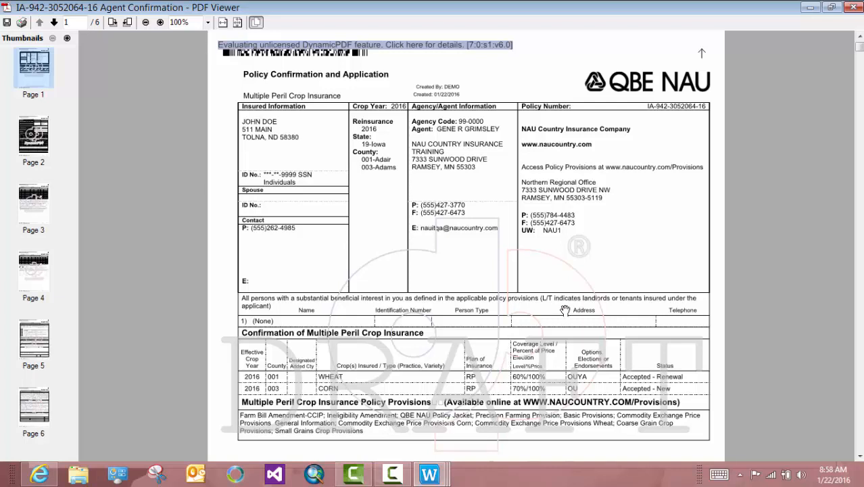
click(855, 7)
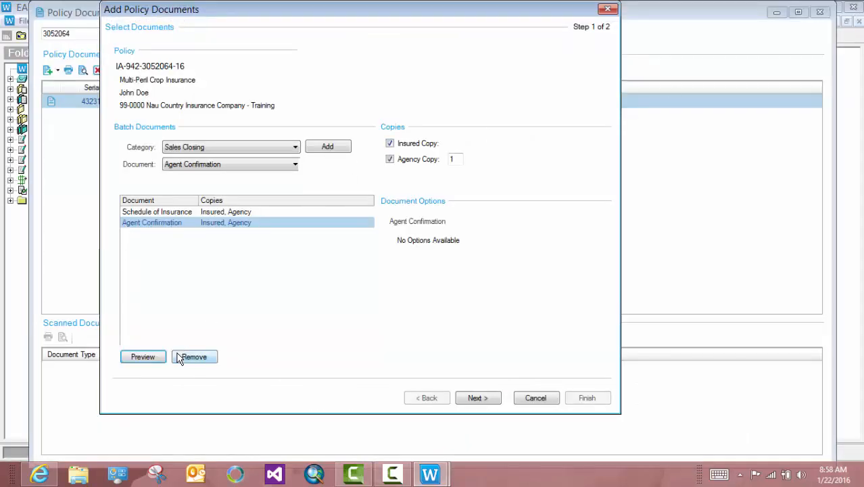
click(218, 213)
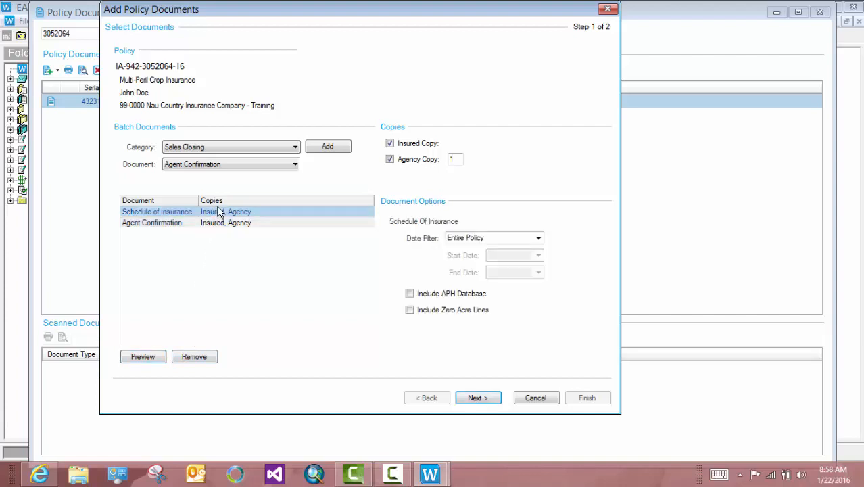
click(217, 226)
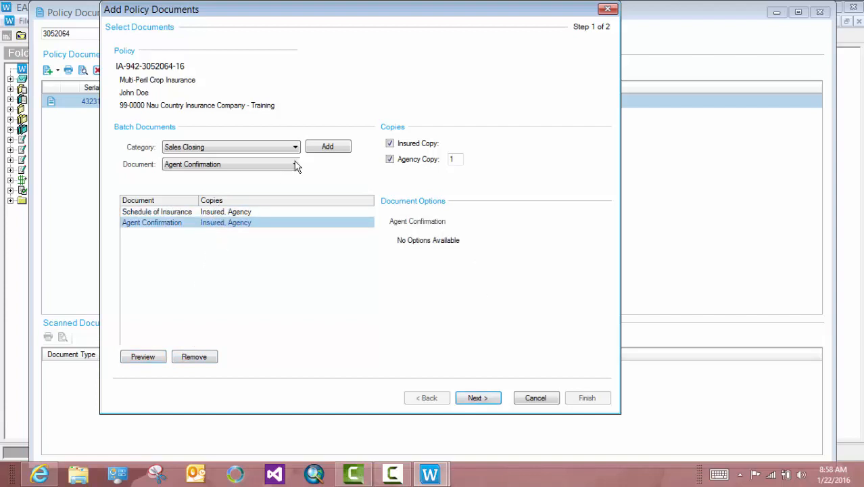
click(199, 359)
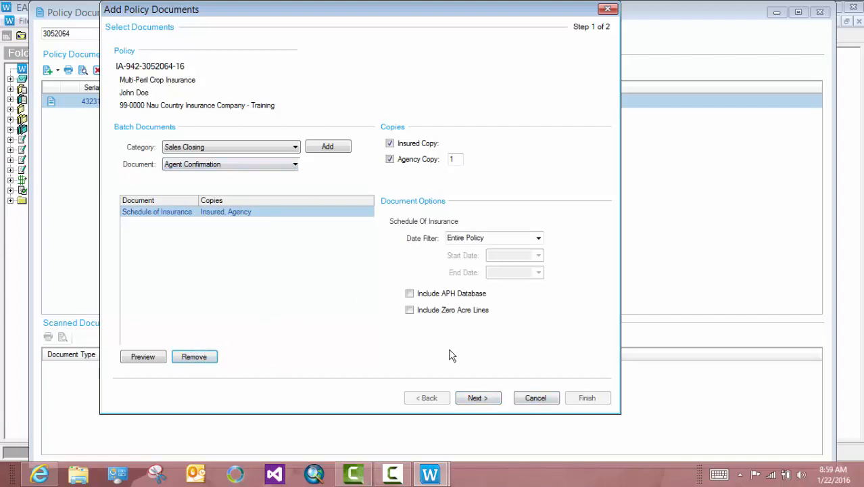
Step: Proceed to the commit options for the batch and choose Print Now
click(491, 399)
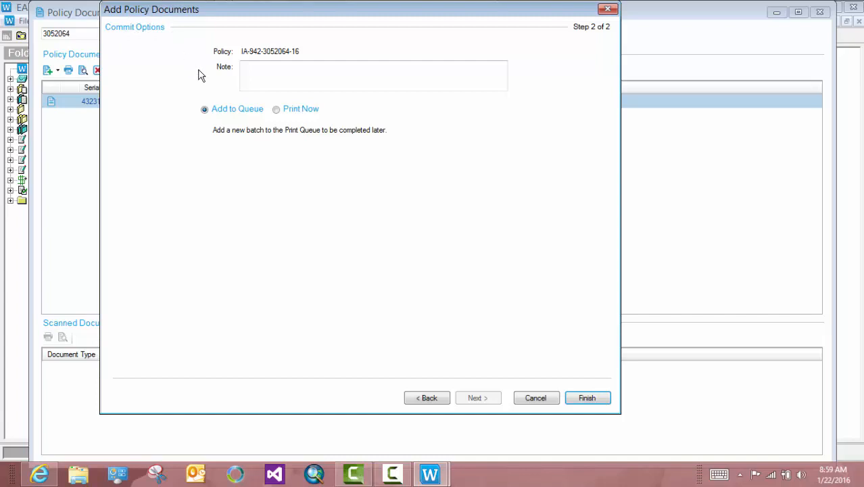
click(280, 114)
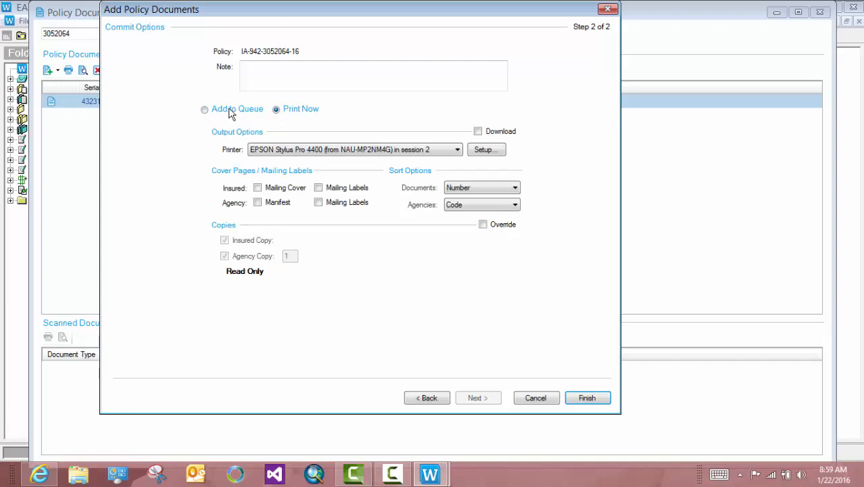
Step: Try the Download output with Print Order and Document Names filenames, turn it off again and open the document sort choices
click(478, 132)
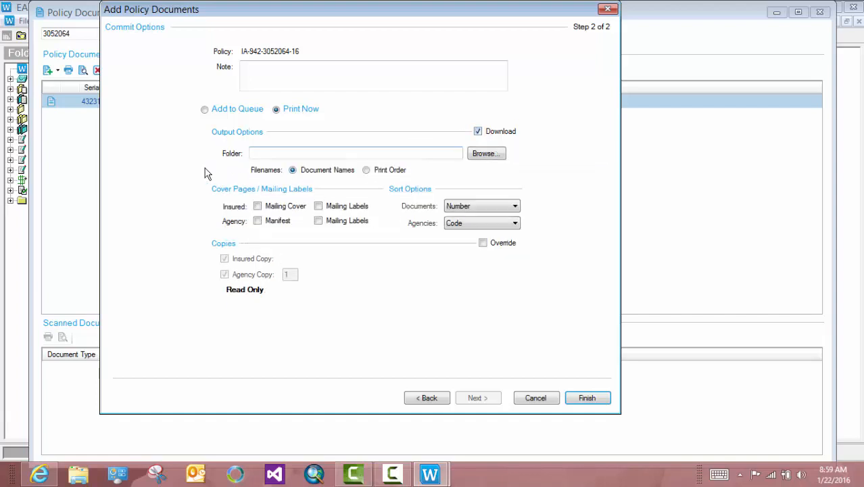
click(456, 153)
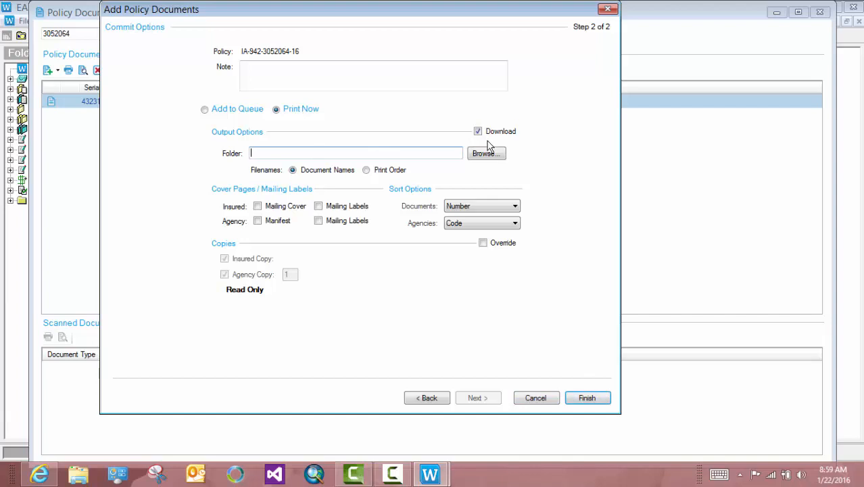
click(366, 171)
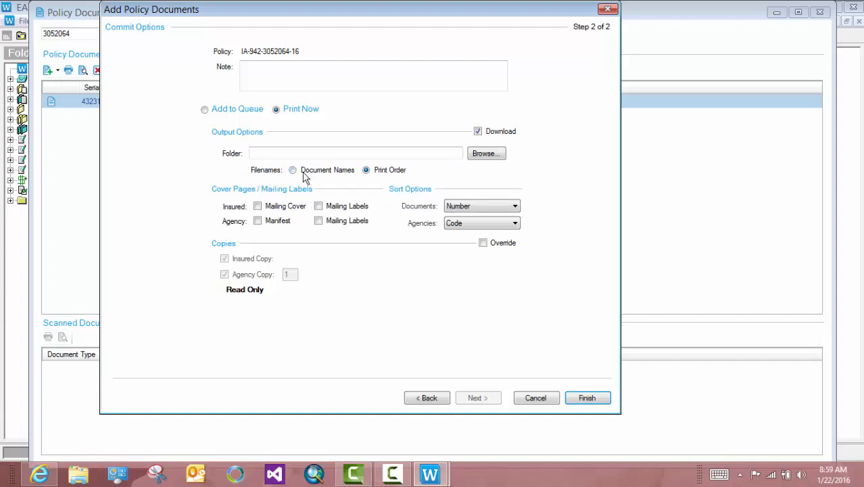
mouse_move(301, 173)
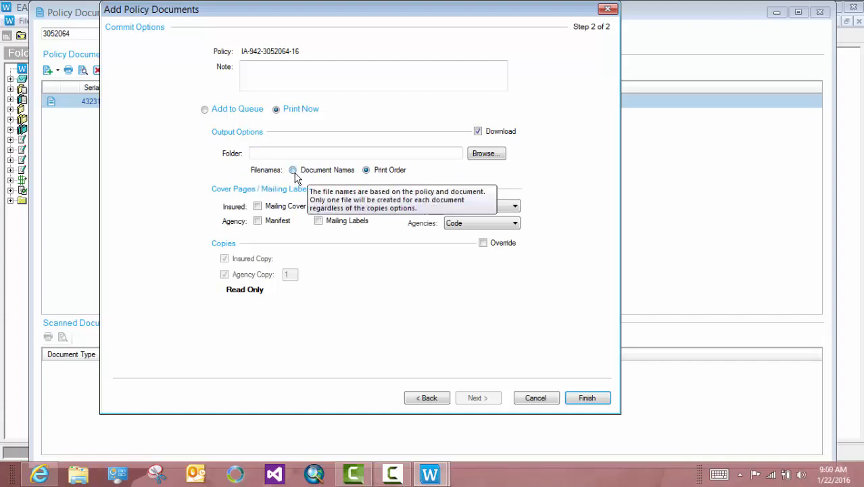
click(294, 172)
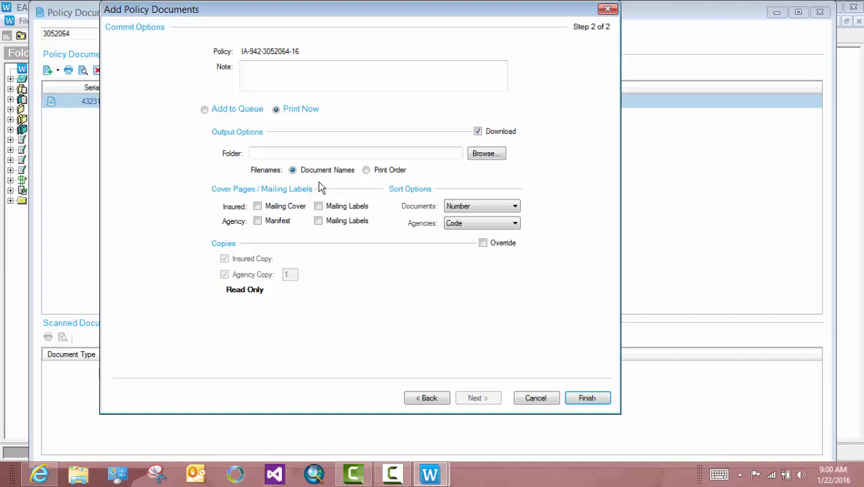
click(478, 131)
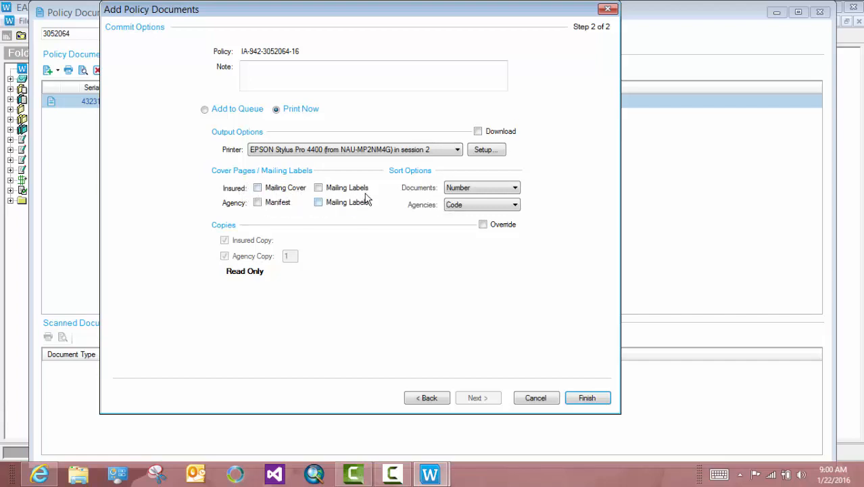
click(513, 189)
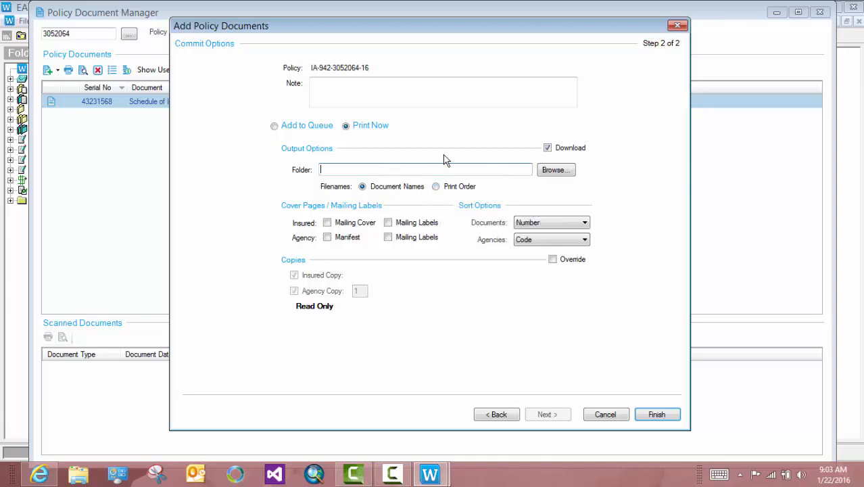
Step: Turn off Download, set the batch to Add to Queue and finish adding the policy documents
click(548, 148)
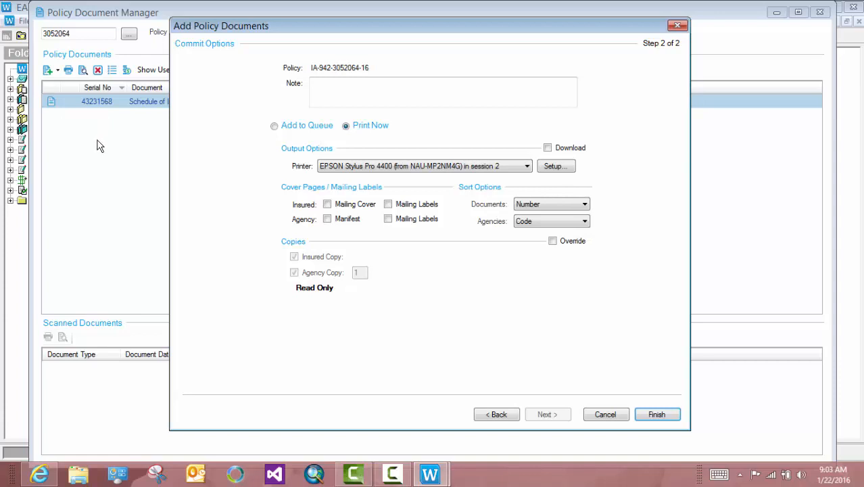
click(276, 127)
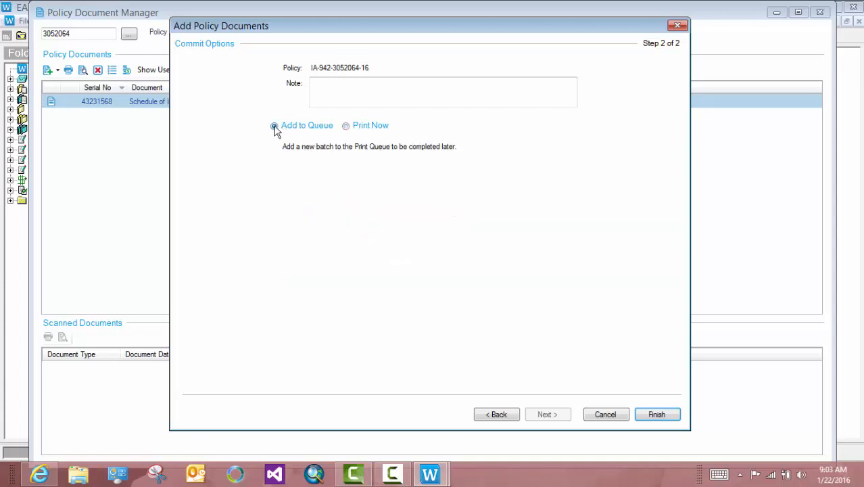
click(654, 415)
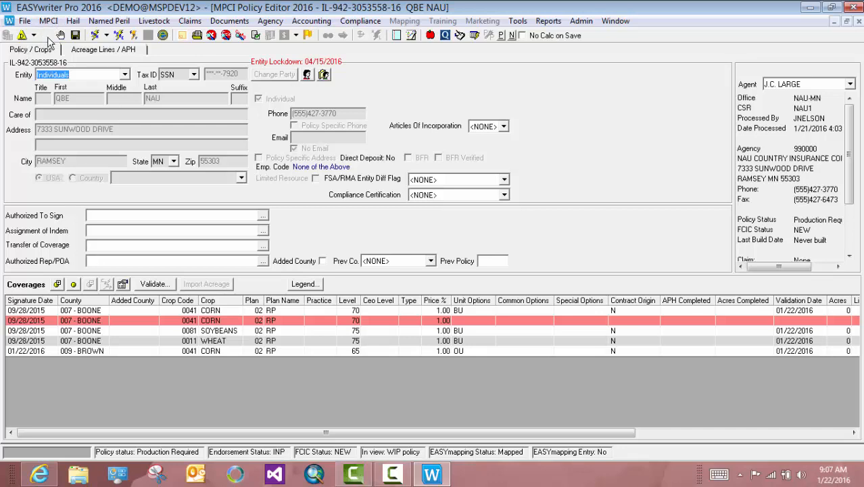
Step: Commit the policy endorsement with Confirmation of Coverage marked as a new required document
click(48, 38)
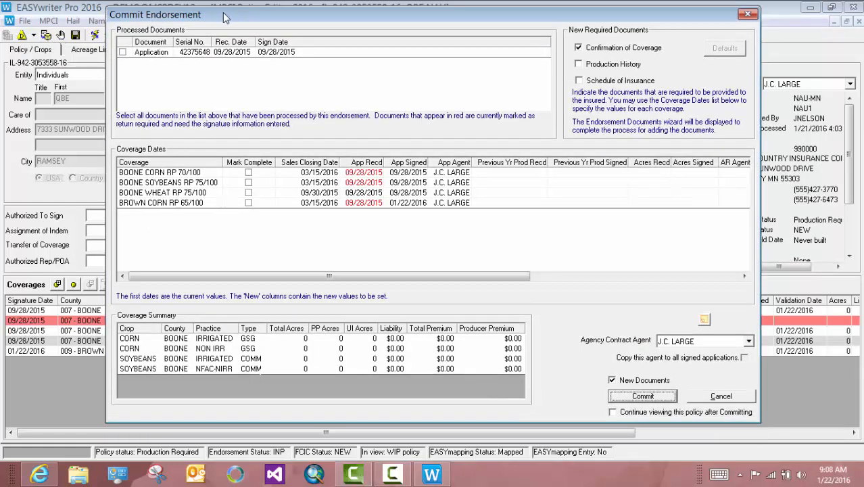
click(579, 48)
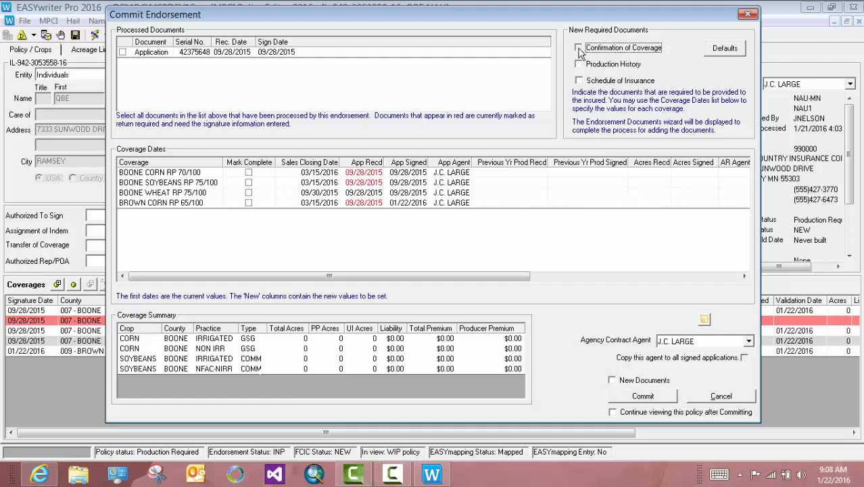
click(579, 48)
click(644, 395)
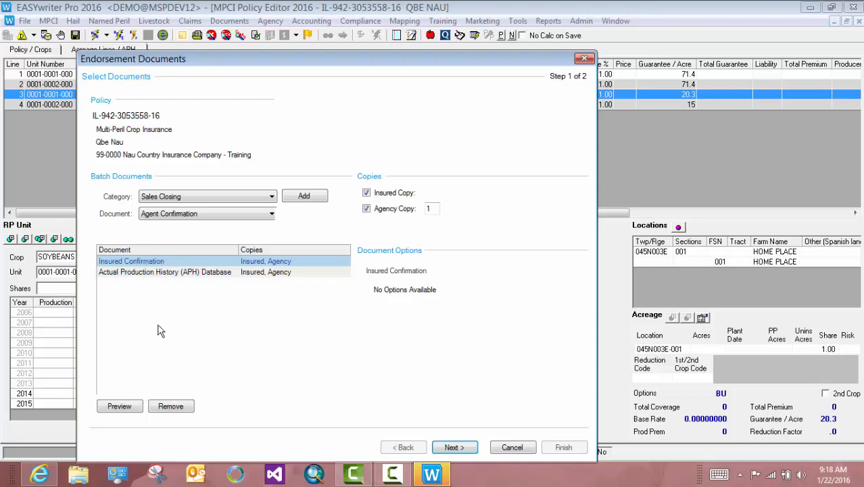
Step: Remove Insured Confirmation from the endorsement documents and preview the Actual Production History (APH) Database document, closing the preview
click(181, 408)
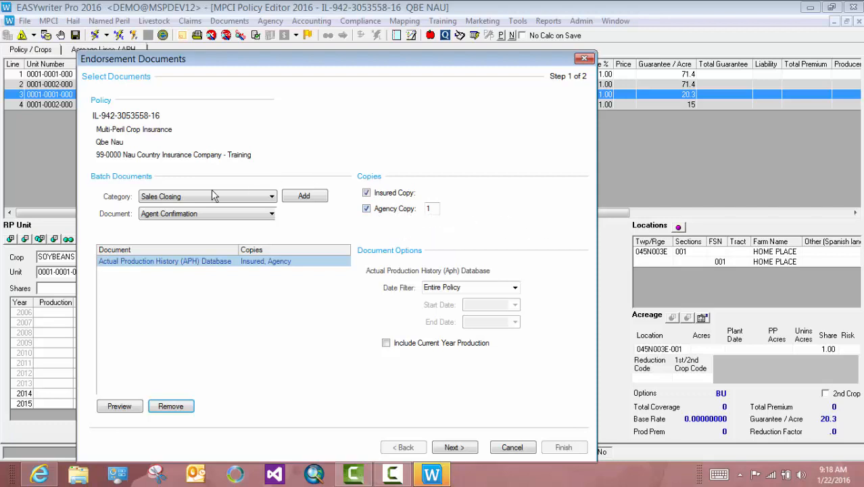
click(150, 263)
click(131, 410)
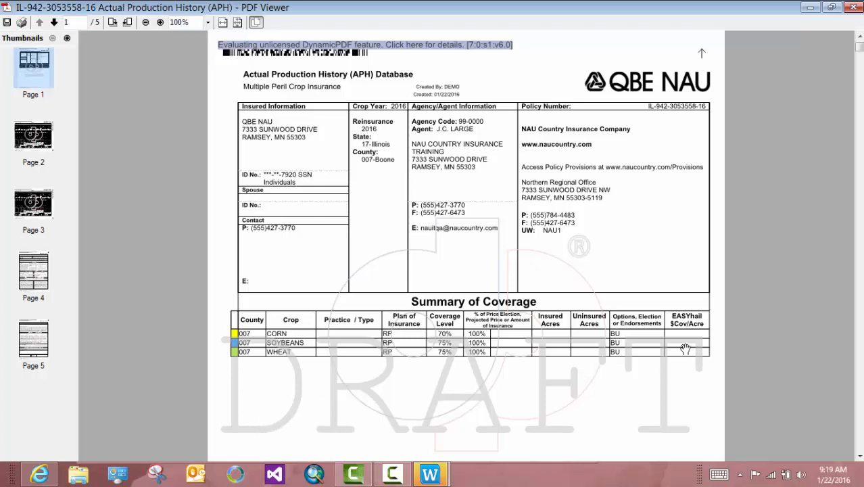
click(853, 8)
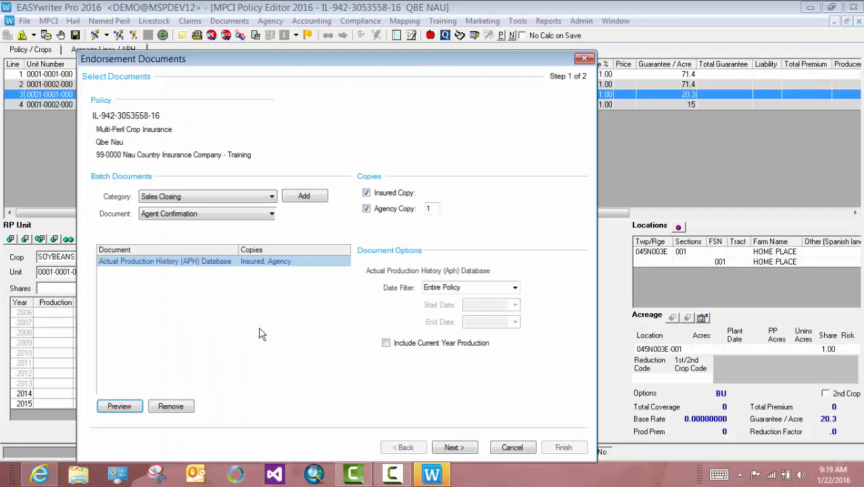
Step: Finish the endorsement documents with the batch set to Add to Queue
click(462, 449)
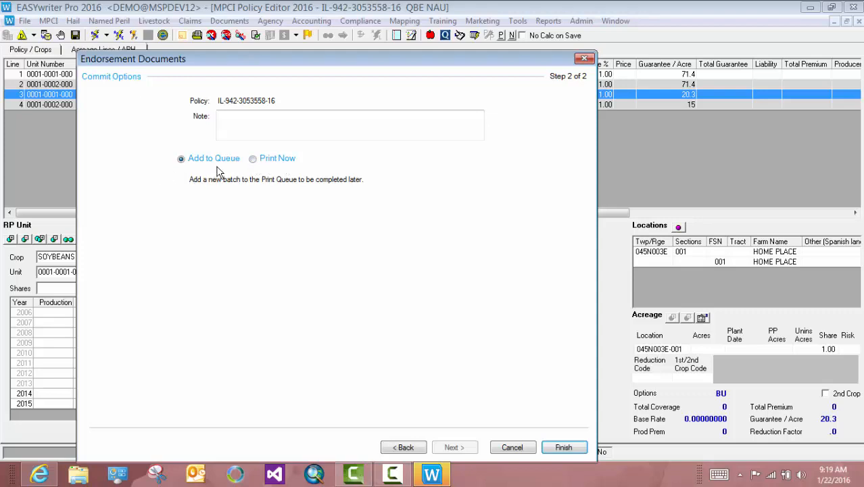
click(566, 449)
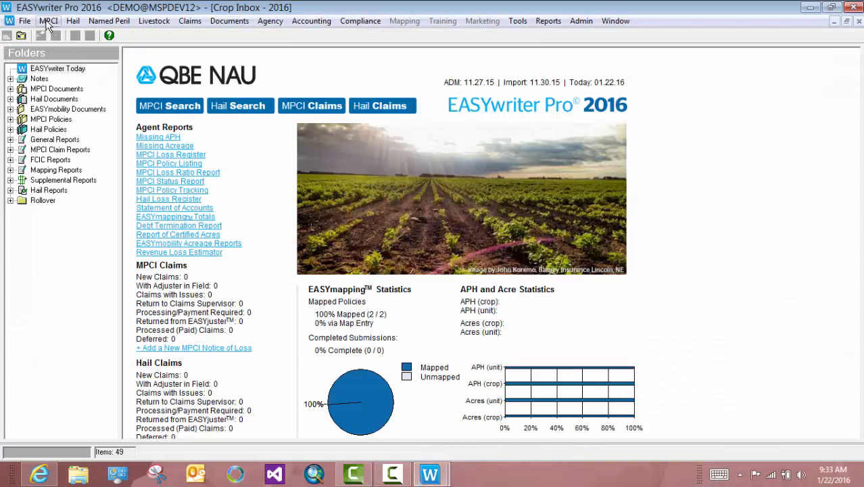
Step: Start an MPCI batch print and add the Sales Closing document Agent Confirmation for all active policies matching the agency filter
click(47, 21)
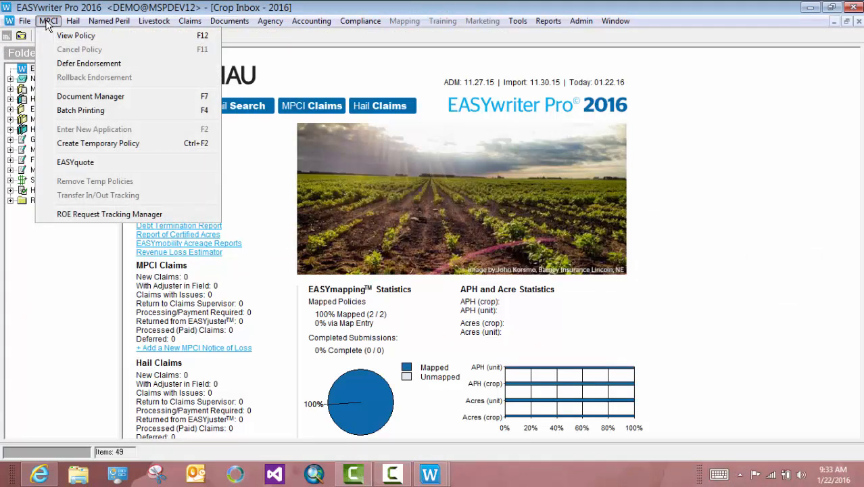
click(64, 112)
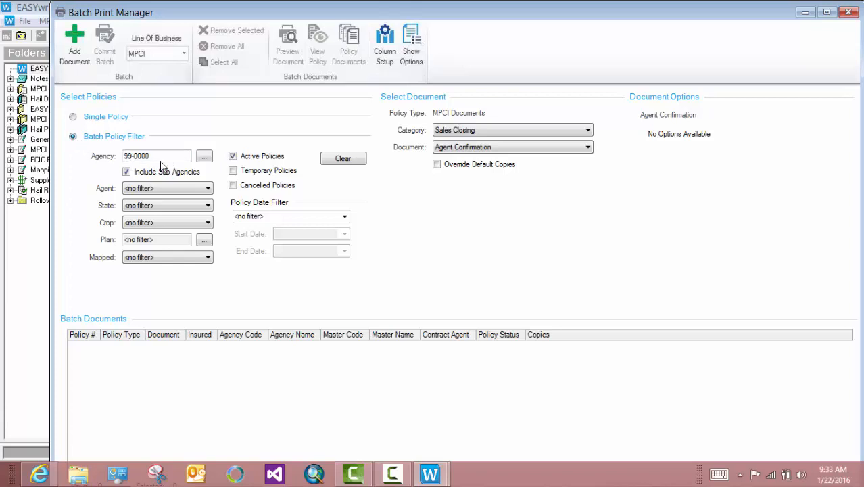
click(588, 148)
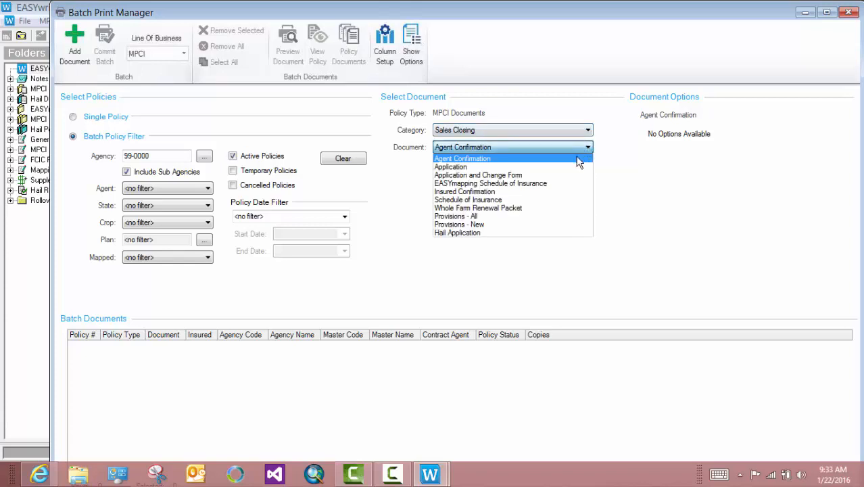
click(571, 160)
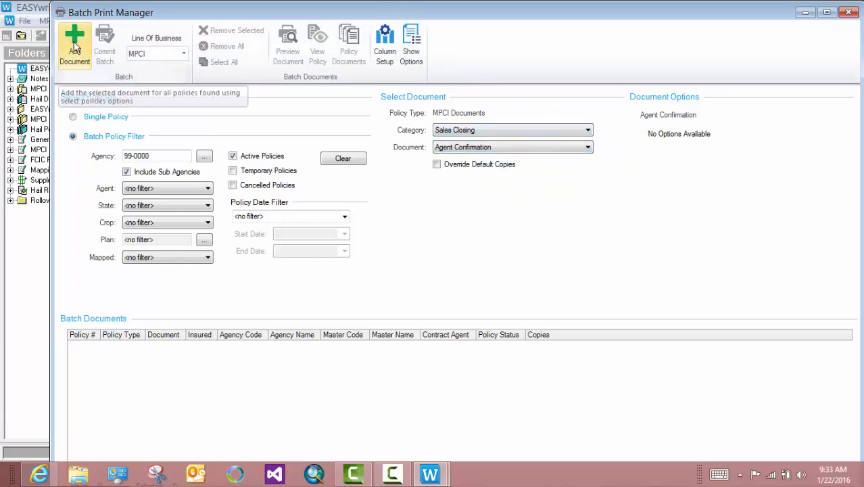
click(75, 47)
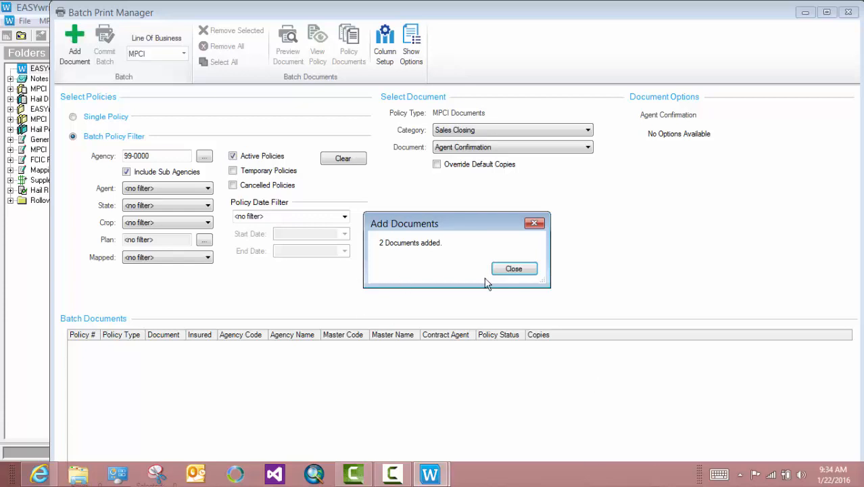
click(522, 267)
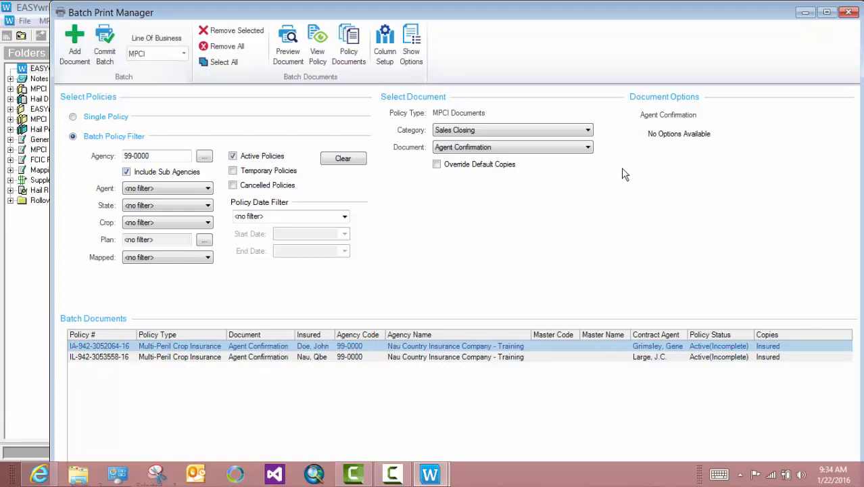
Step: Add the Insured Confirmation document to the batch for the same filtered policies
click(586, 148)
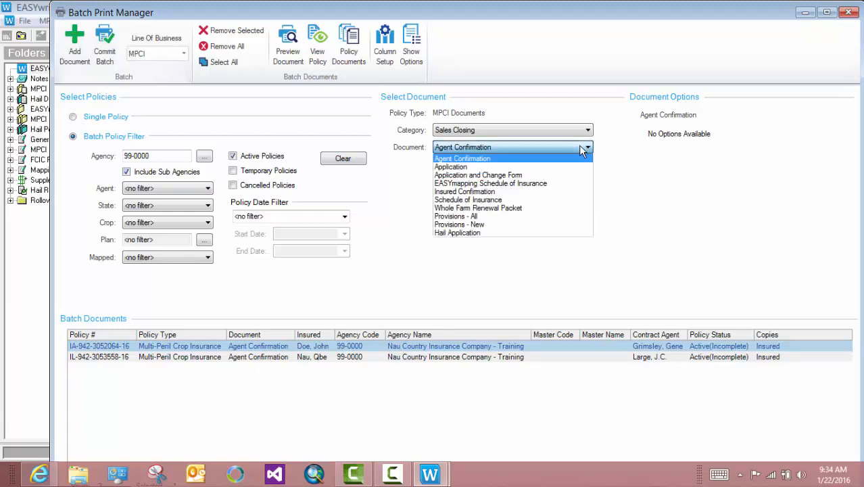
click(551, 192)
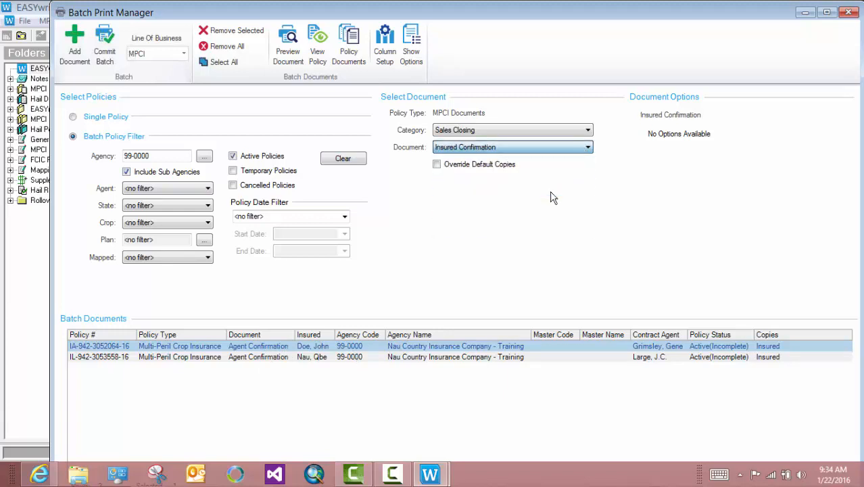
click(76, 47)
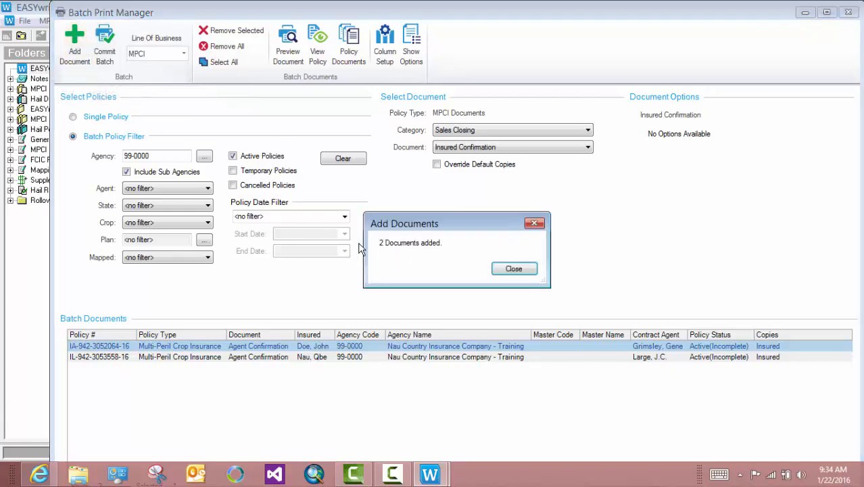
click(514, 270)
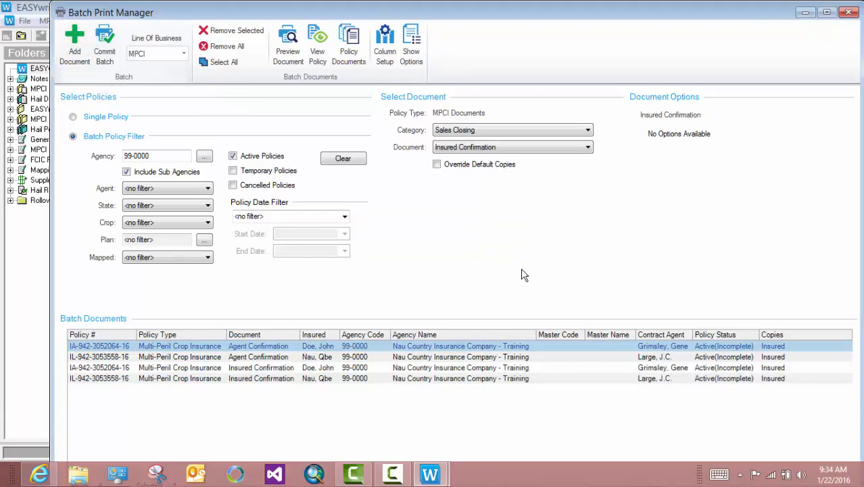
Step: Select the Schedule of Insurance document and override its default copies to include both an insured copy and an agency copy
click(589, 146)
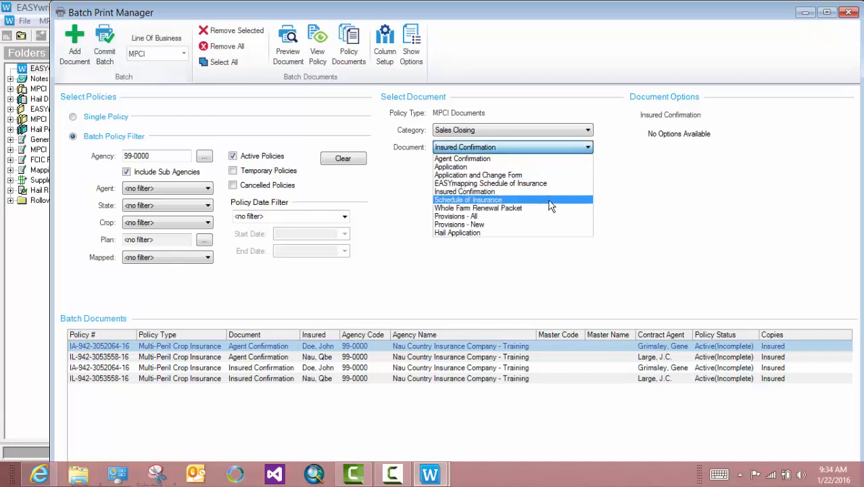
click(492, 199)
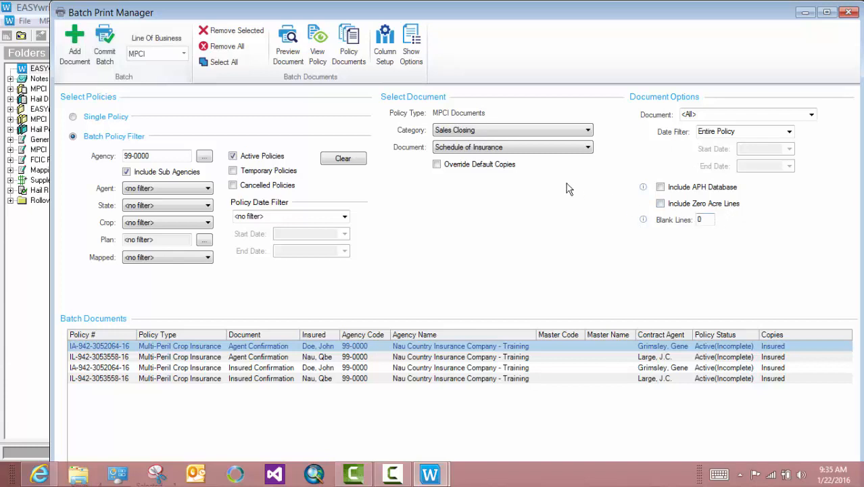
click(437, 165)
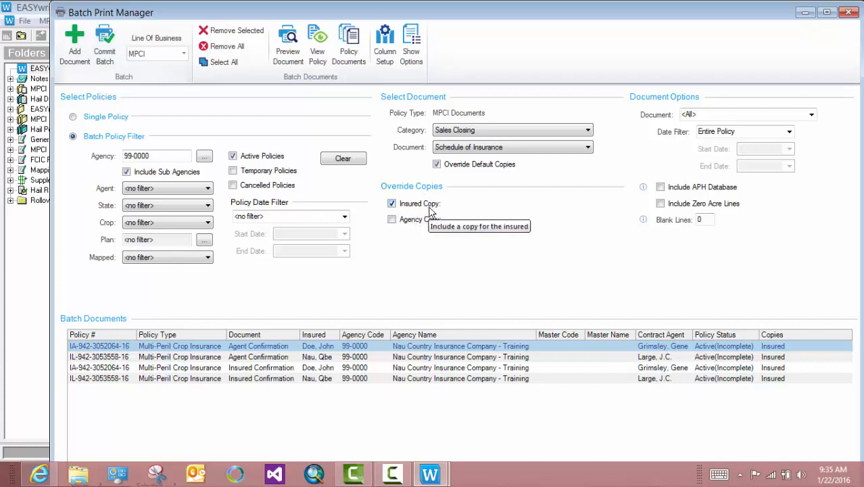
click(392, 220)
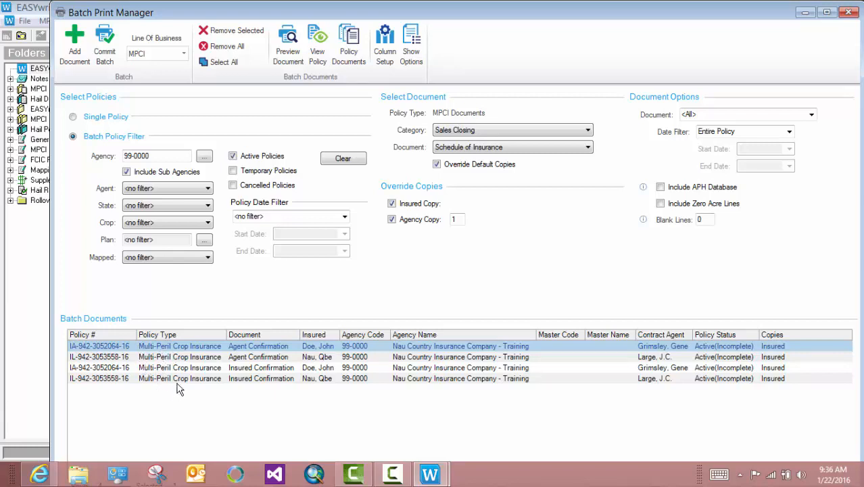
Step: Commit all items of the batch with Add to Queue, briefly checking the Print Now options first
click(104, 38)
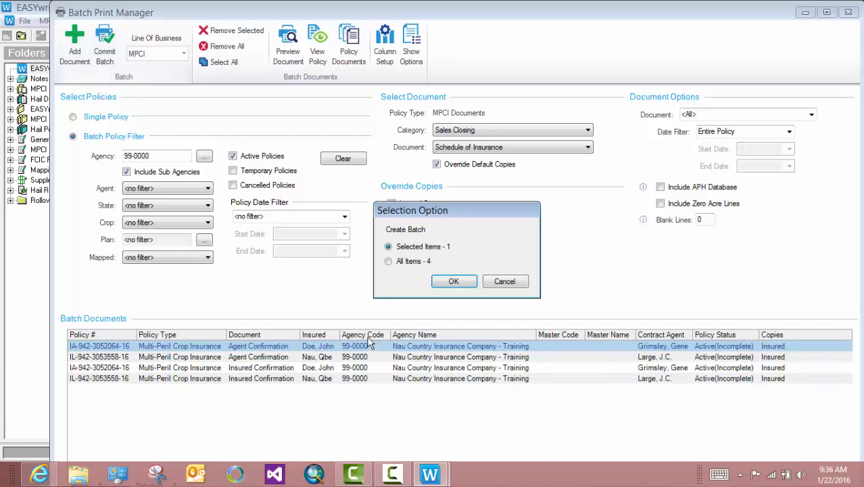
click(389, 261)
click(452, 282)
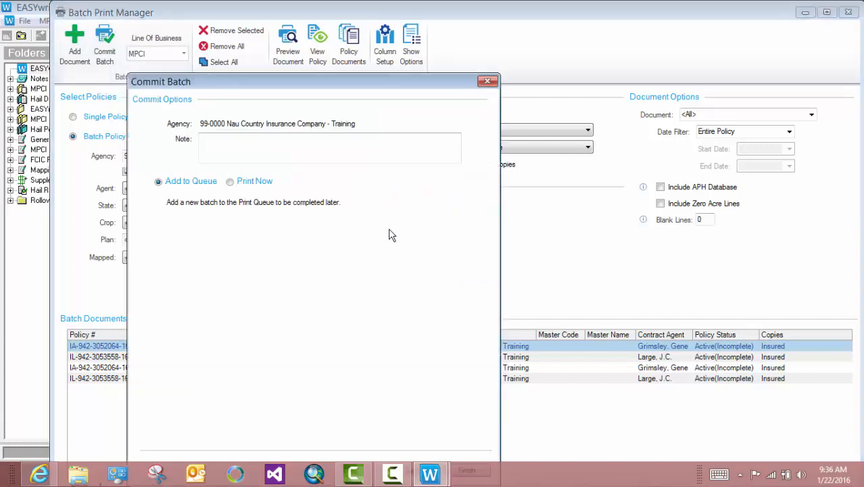
click(231, 183)
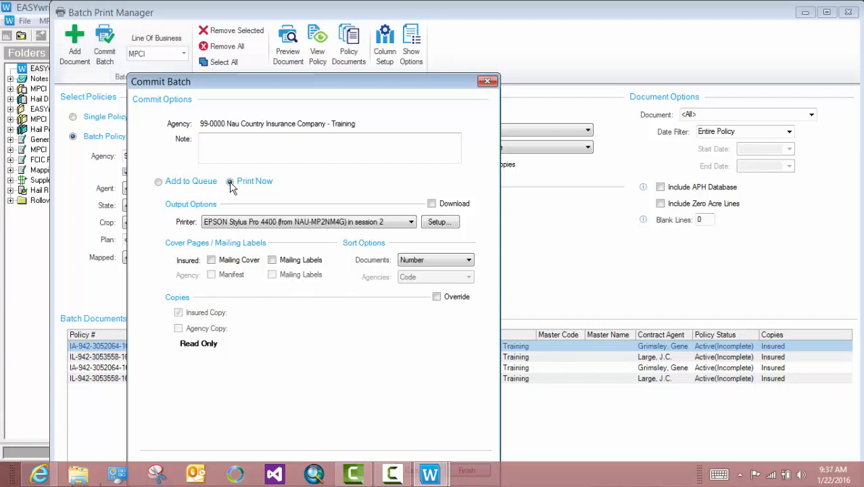
click(159, 182)
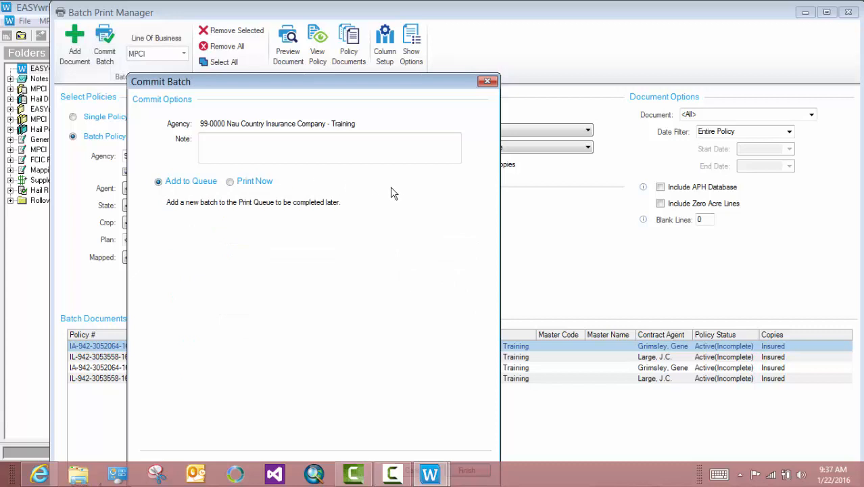
drag(390, 80, 404, 21)
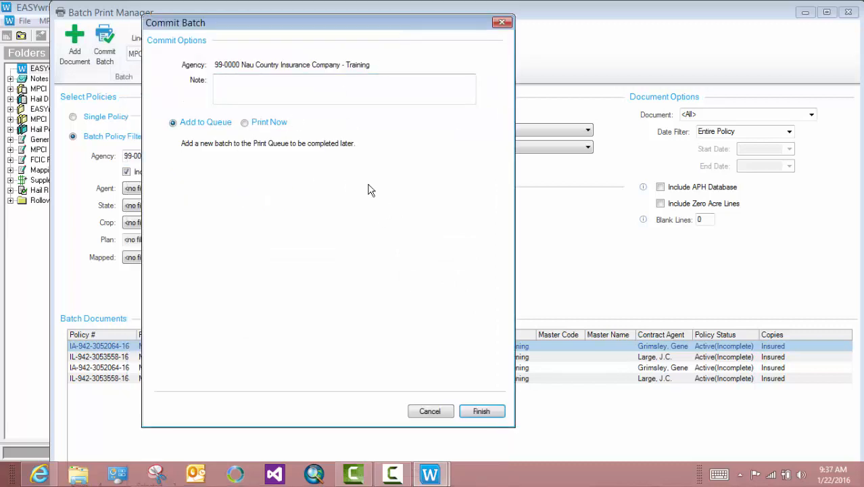
click(482, 413)
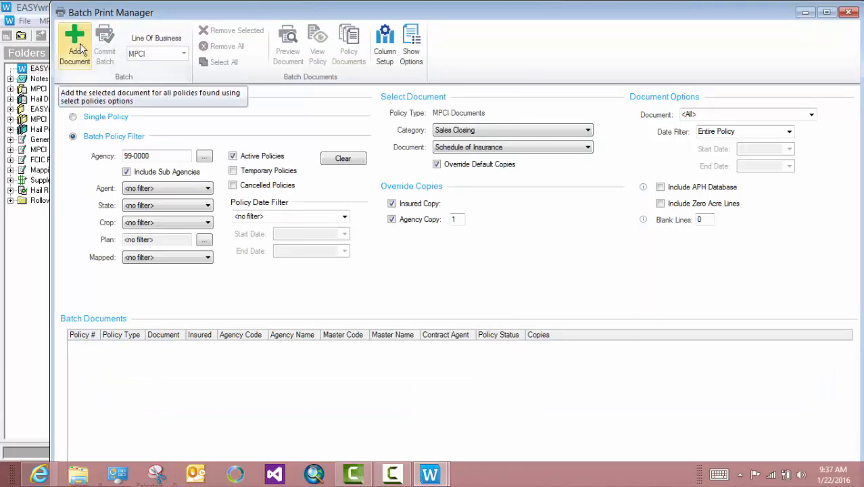
Step: Close batch printing and open the Print Queue to review the Add Policy Document, Endorsement Commit and Batch Printing batches
click(849, 13)
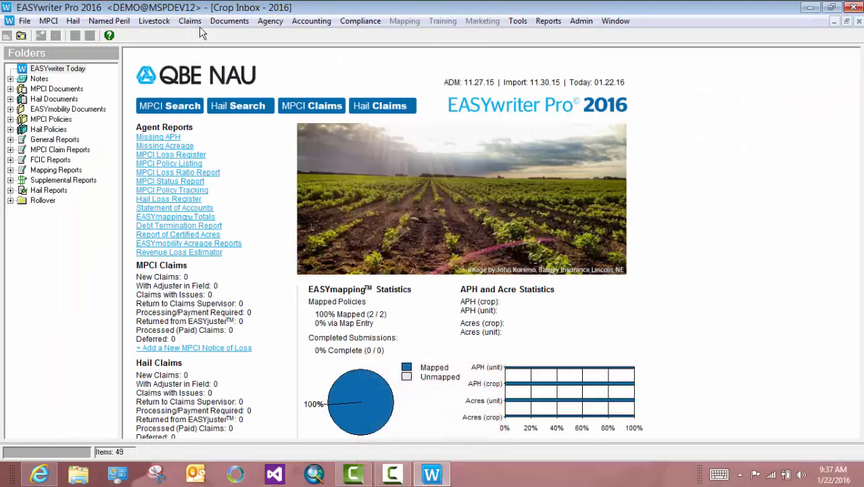
click(227, 22)
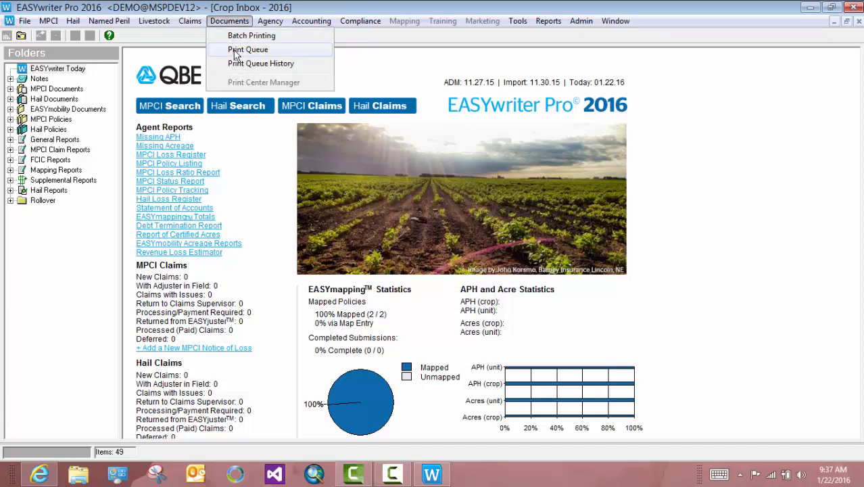
click(238, 50)
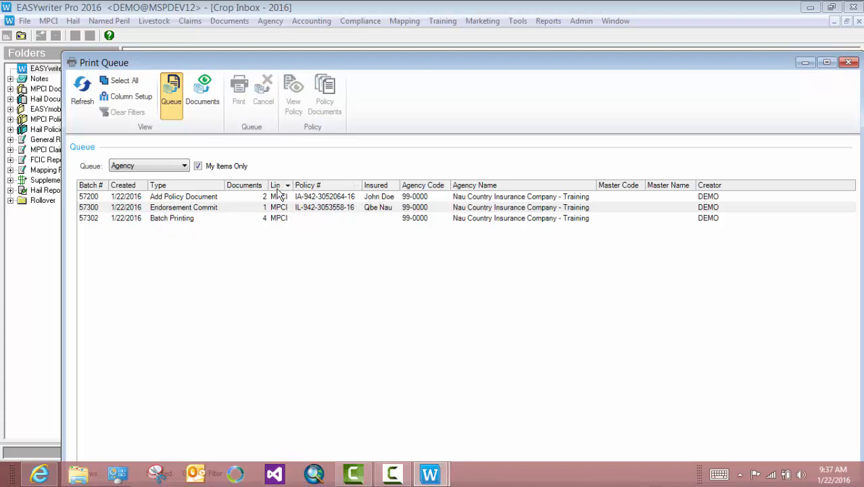
click(256, 197)
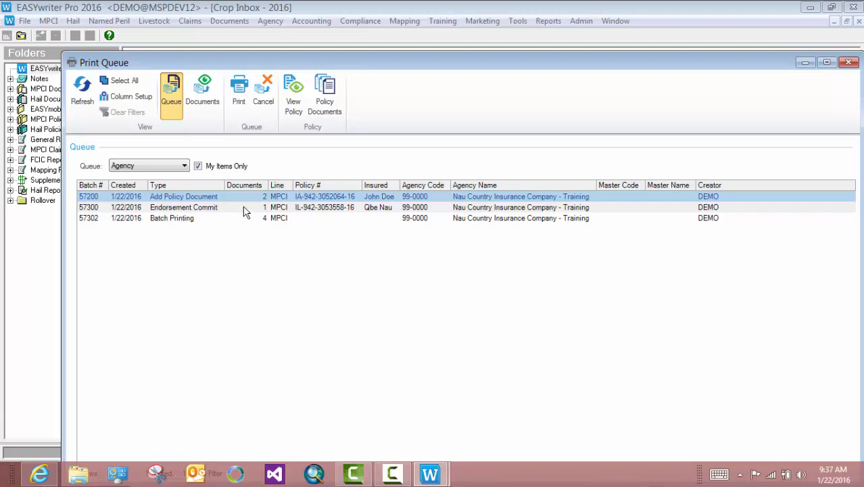
click(247, 211)
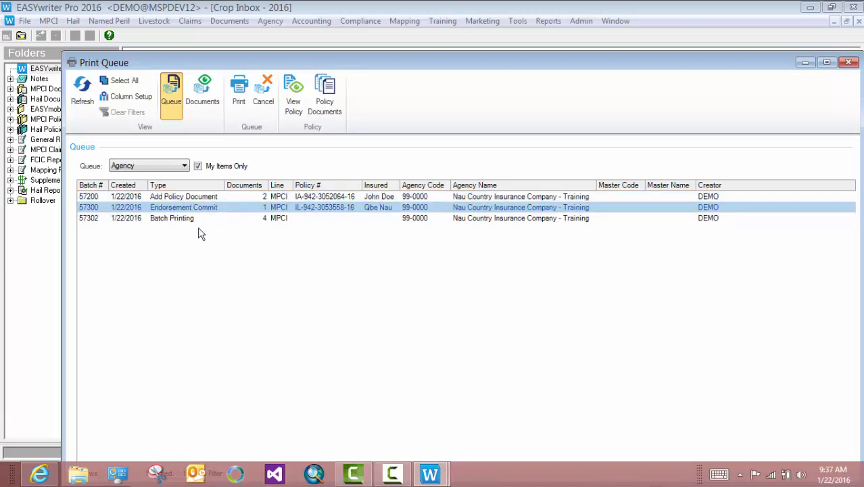
click(252, 219)
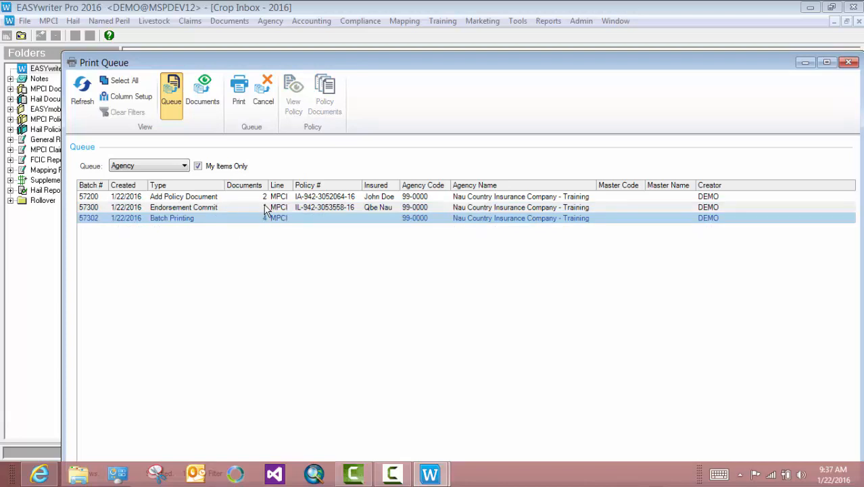
Step: View the documents inside the Add Policy Document batch, select its Schedule of Insurance and return to the queue list
click(254, 197)
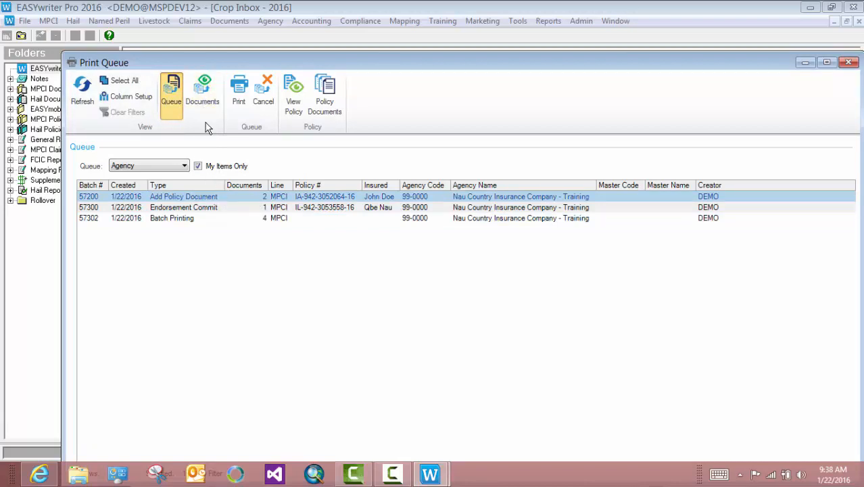
click(203, 98)
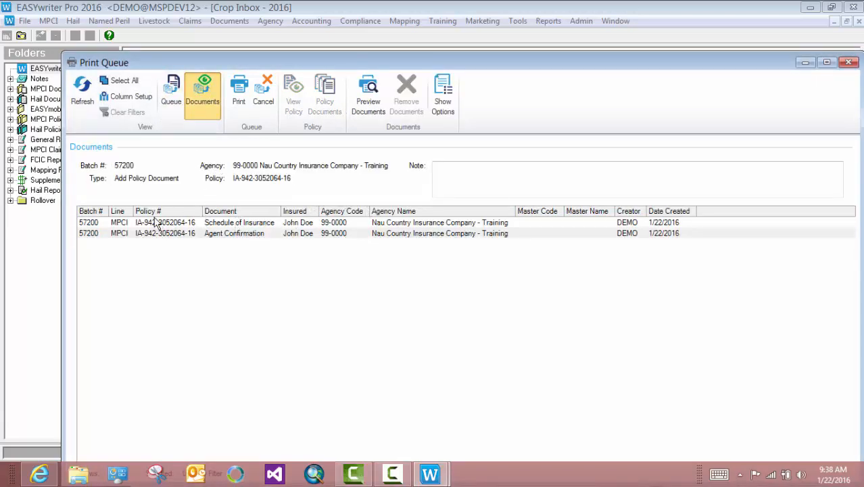
click(223, 224)
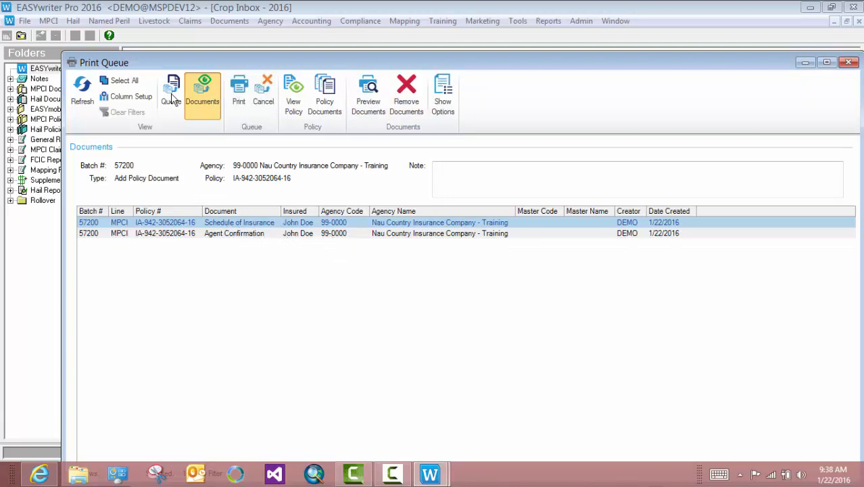
click(172, 99)
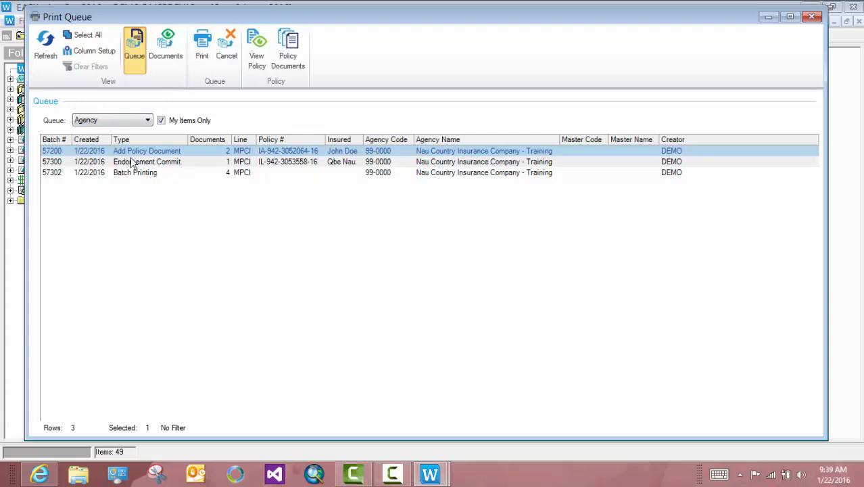
Step: Print the Add Policy Document batch to the EPSON Stylus Pro 4400, turning Download on and off again before finishing
click(201, 42)
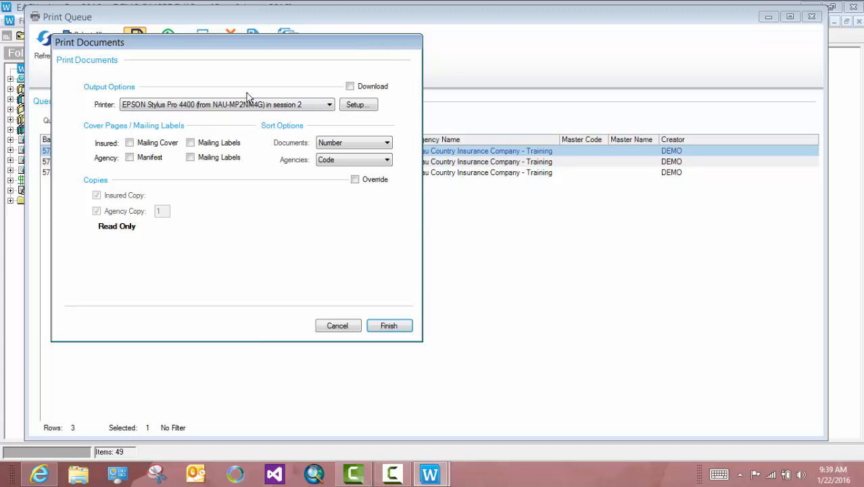
click(350, 86)
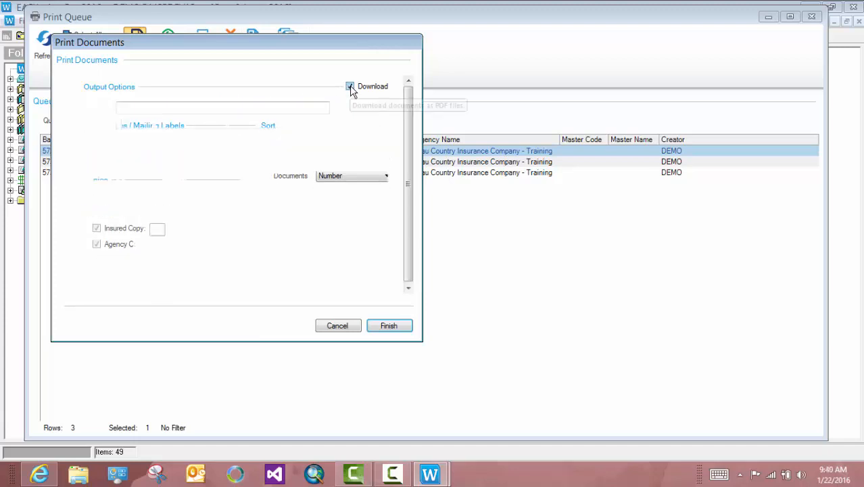
click(350, 86)
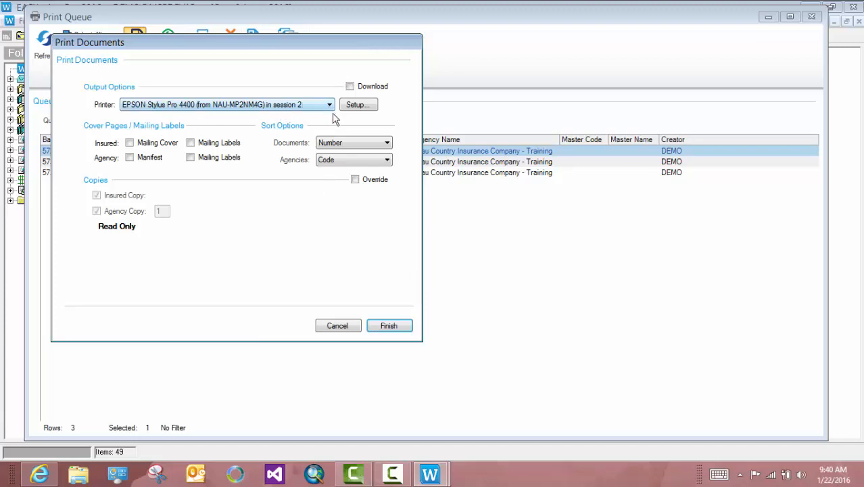
click(389, 329)
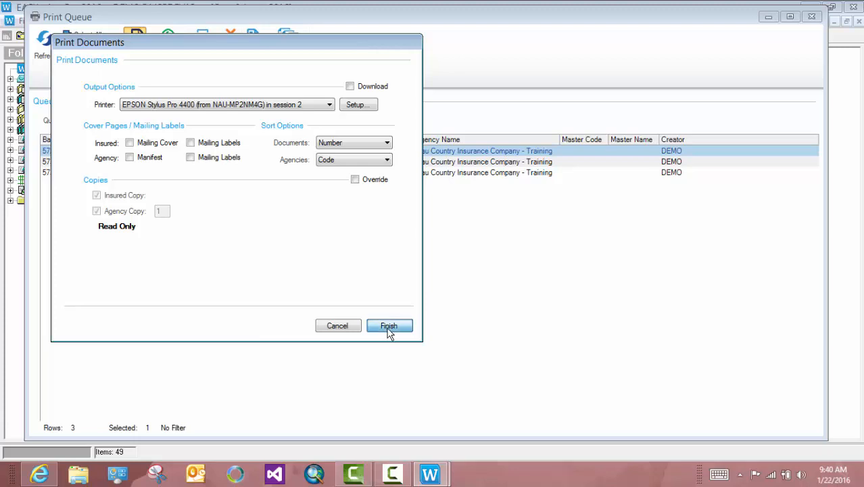